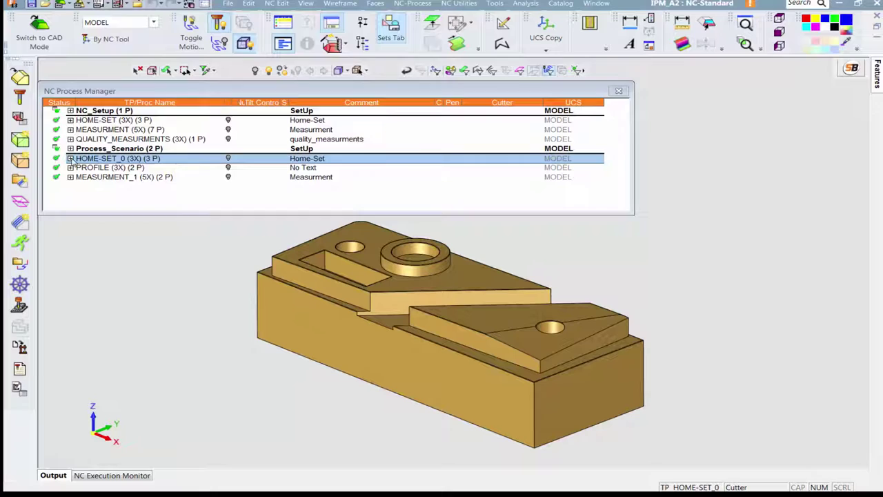
Step: Expand Process_Scenario, make the stock transparent, and select the HOME-SET_0 group
{"action": "left_click", "coordinate": [70, 149]}
{"action": "left_click", "coordinate": [287, 161]}
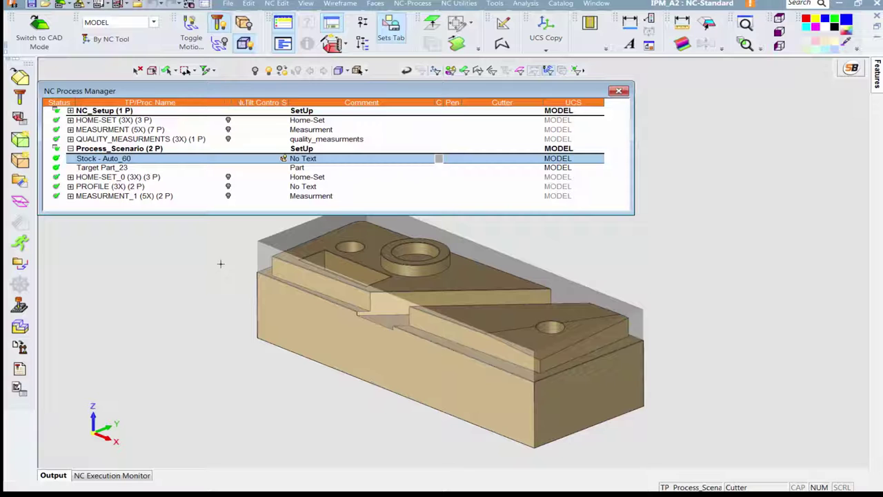
{"action": "left_click", "coordinate": [117, 177]}
Step: Create an Angle measurement procedure probing two points on the block's front face, approach distance 10
{"action": "left_click", "coordinate": [20, 221]}
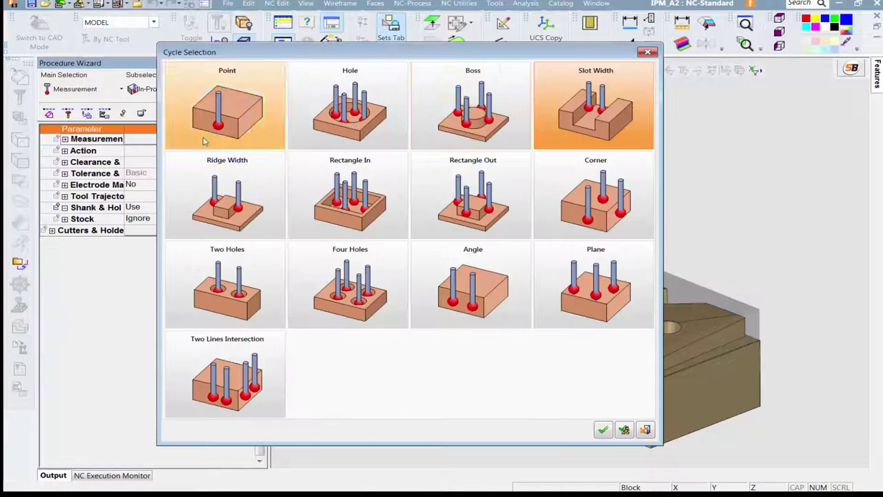
{"action": "left_click", "coordinate": [466, 281]}
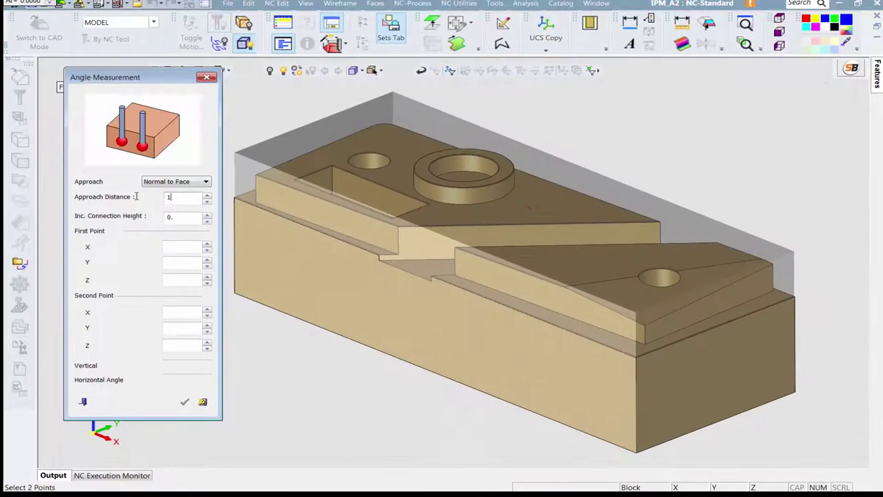
{"action": "left_click", "coordinate": [276, 238]}
{"action": "left_click", "coordinate": [548, 368]}
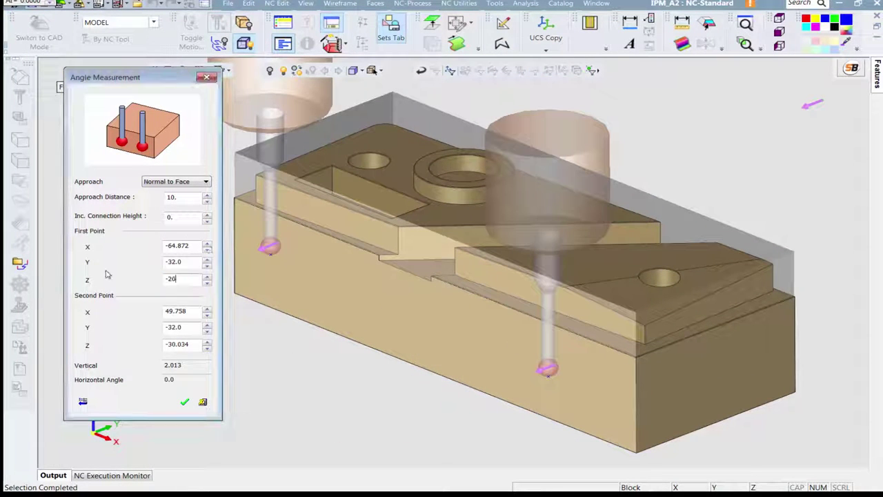
{"action": "left_click", "coordinate": [184, 401]}
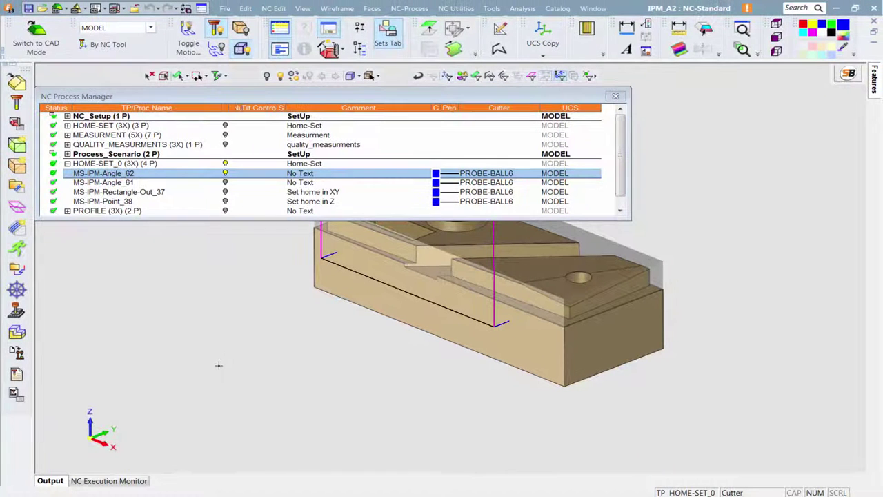
Step: Simulate the MS-IPM-Rectangle-Out_37 probing cycle at increased playback speed
{"action": "key", "text": "Down"}
{"action": "key", "text": "Down"}
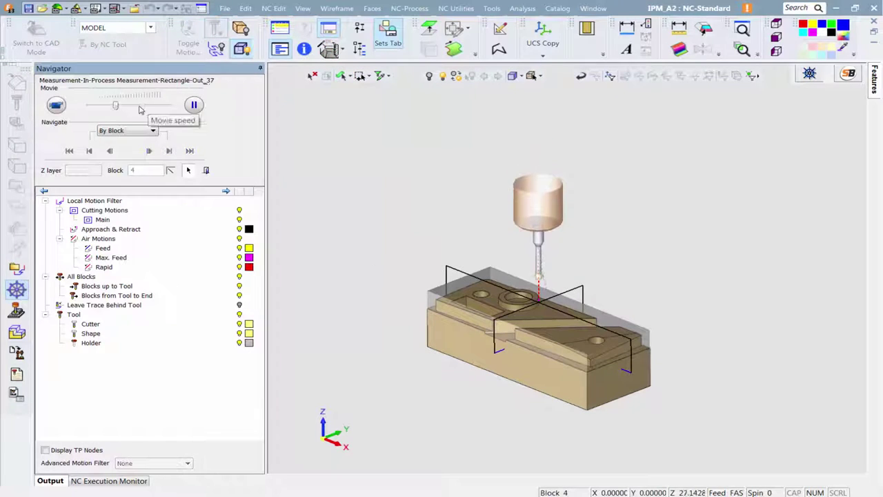
{"action": "left_click_drag", "start_coordinate": [140, 108], "coordinate": [150, 109]}
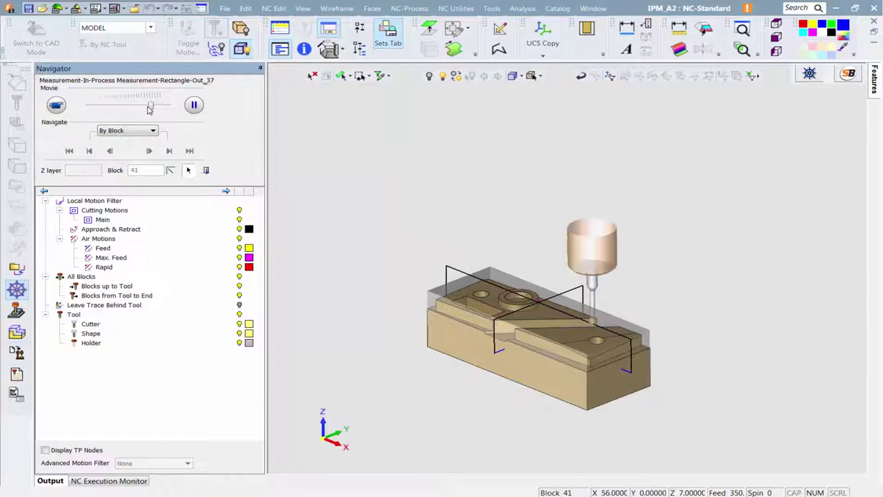
{"action": "left_click", "coordinate": [207, 170]}
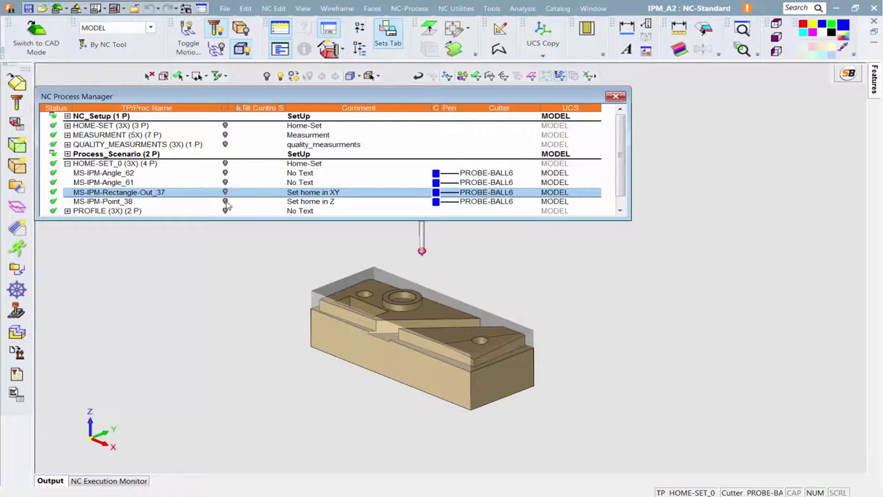
Step: Display the MS-IPM-Point_38 probe path, then collapse HOME-SET_0
{"action": "left_click", "coordinate": [226, 202]}
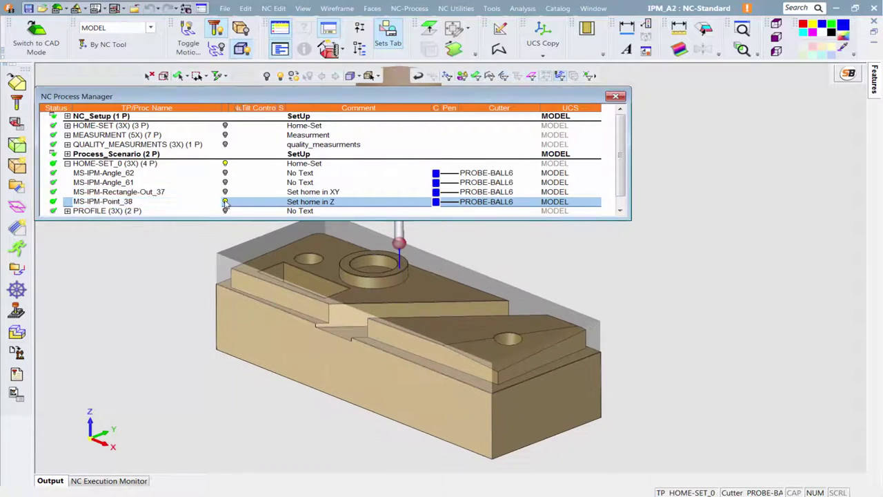
{"action": "left_click", "coordinate": [68, 164]}
{"action": "left_click", "coordinate": [68, 163]}
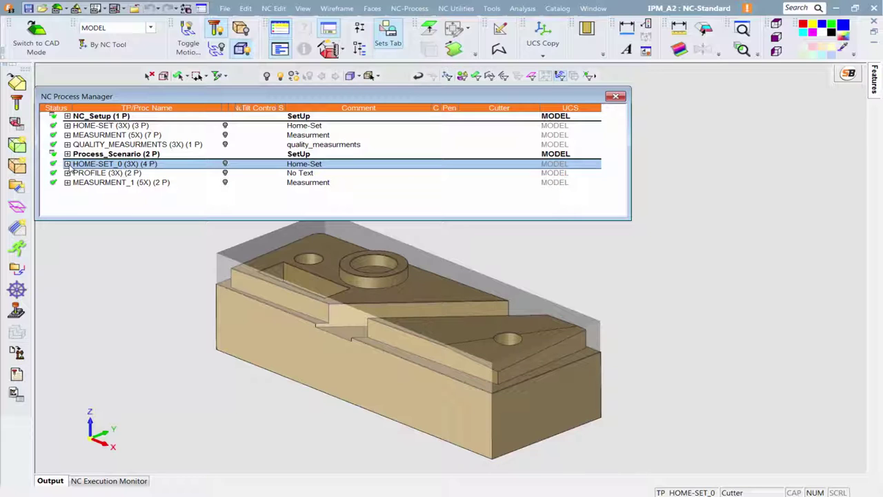
Step: Show and simulate the 2X-Profile_29 FLAT 10 toolpath in PROFILE at faster playback speed
{"action": "left_click", "coordinate": [67, 173]}
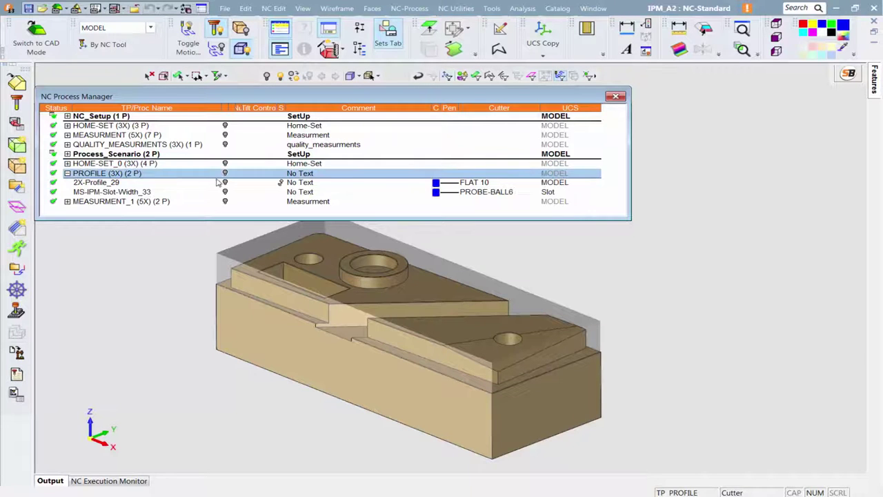
{"action": "left_click", "coordinate": [225, 182]}
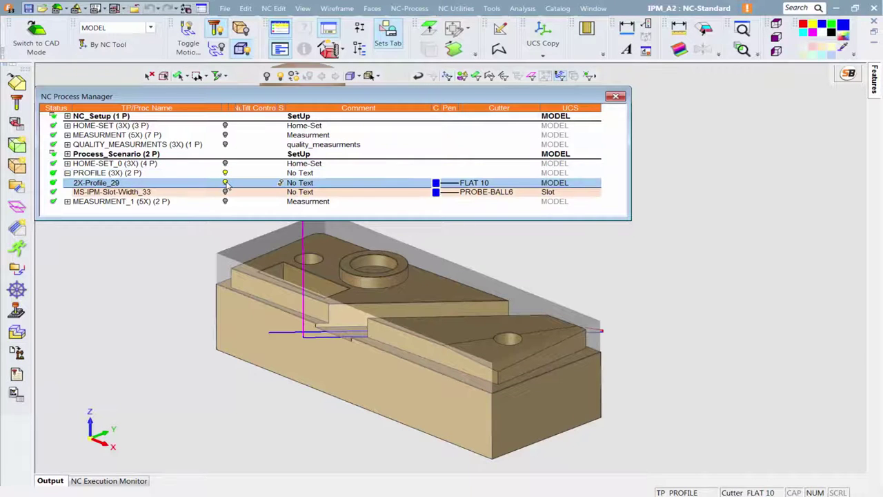
{"action": "left_click", "coordinate": [18, 289]}
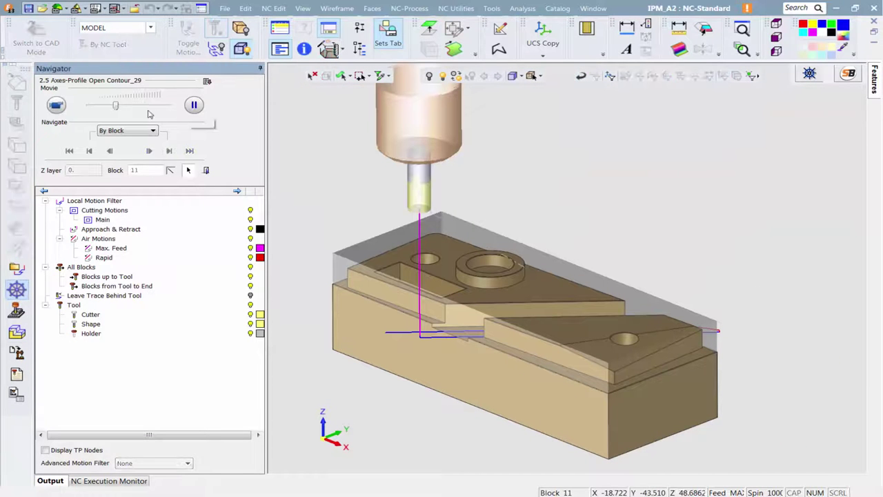
{"action": "left_click", "coordinate": [145, 106]}
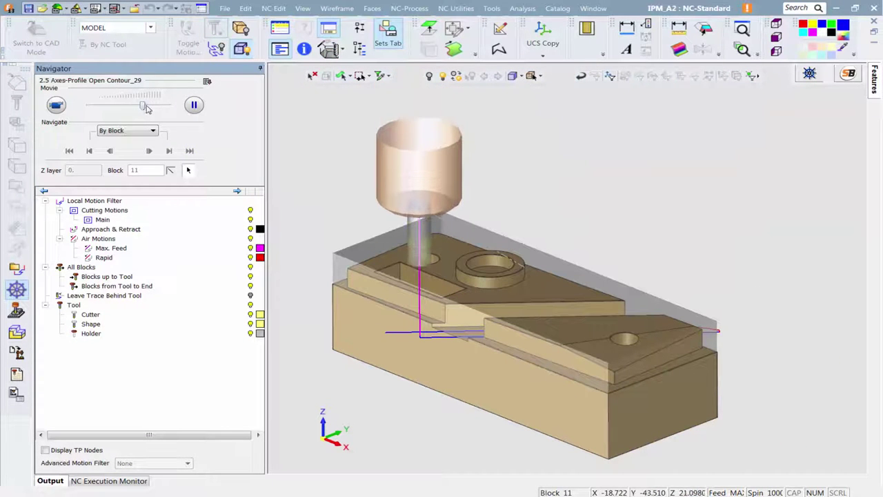
{"action": "left_click_drag", "start_coordinate": [145, 106], "coordinate": [151, 107]}
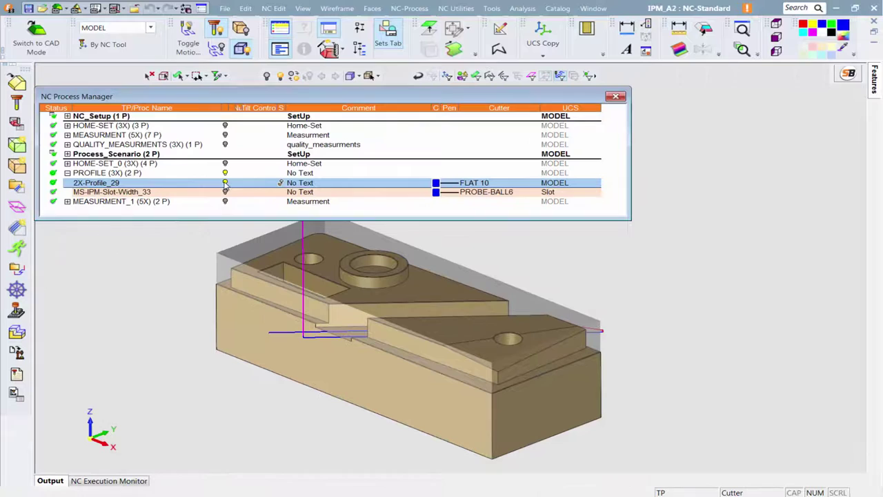
Step: Hide the 2X-Profile_29 toolpath and display the MS-IPM-Slot-Width_33 probe path instead
{"action": "left_click", "coordinate": [225, 183]}
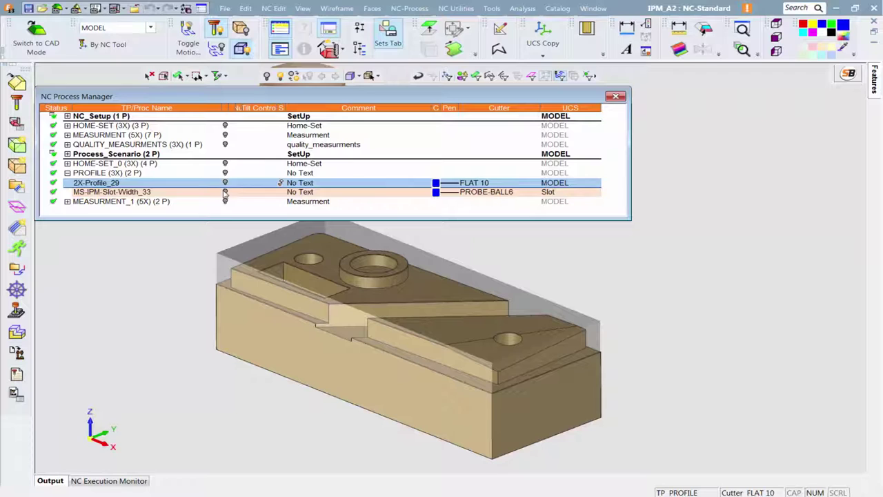
{"action": "left_click", "coordinate": [225, 192]}
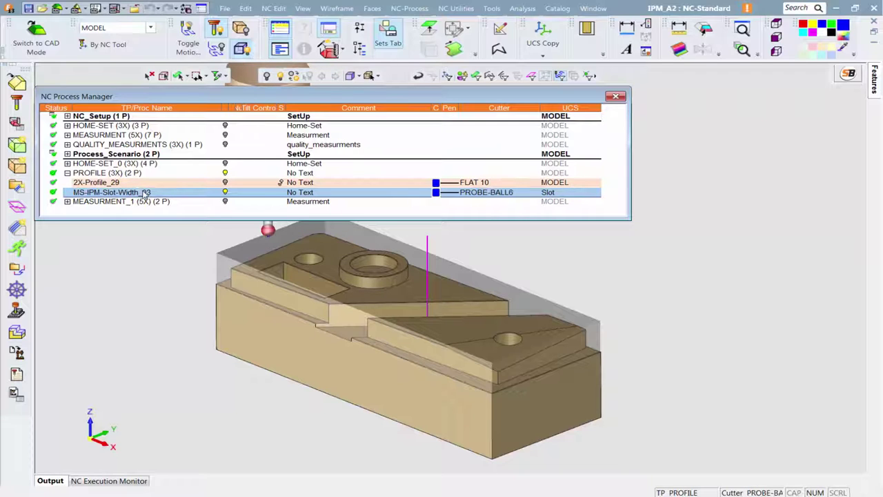
Step: Collapse PROFILE and start the machine simulation on the DMU60eVoL machine
{"action": "left_click", "coordinate": [67, 172]}
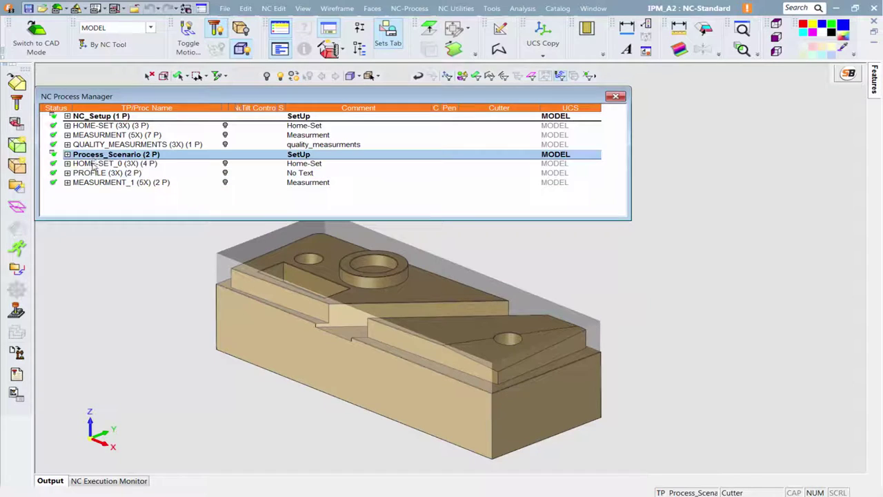
{"action": "left_click", "coordinate": [19, 310]}
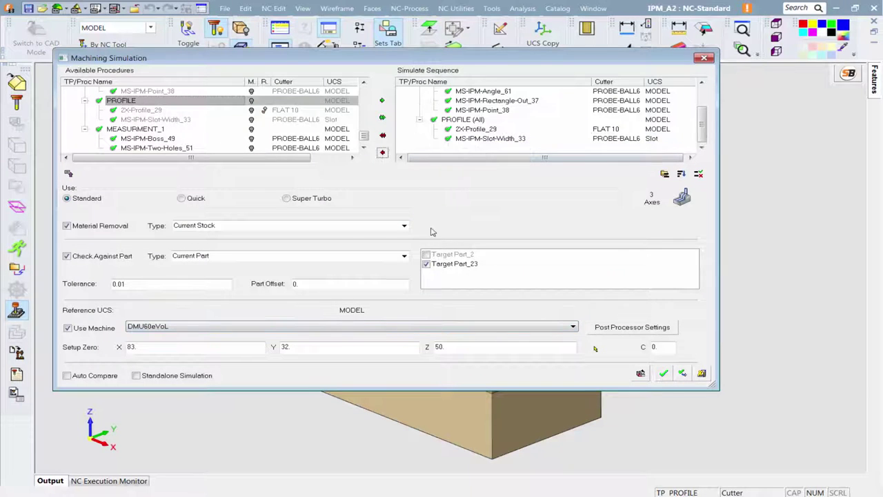
{"action": "left_click", "coordinate": [663, 372]}
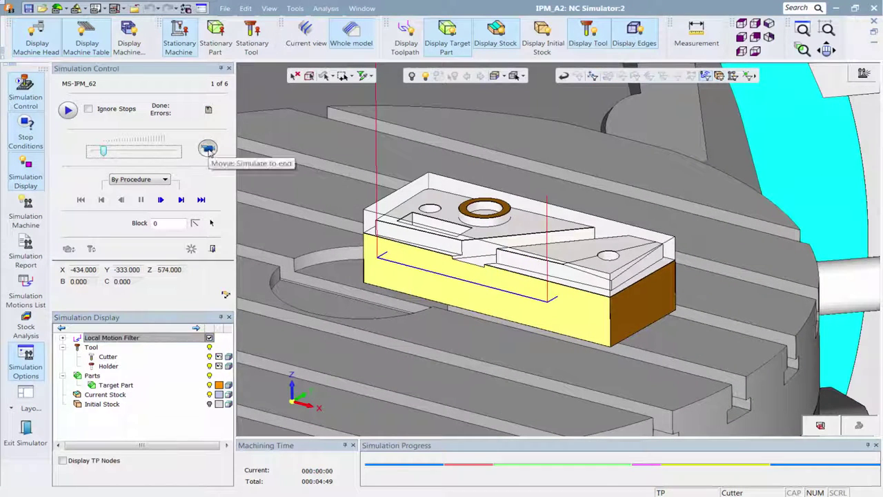
Step: Run the simulation to the end with Ignore Stops enabled, then exit the simulator
{"action": "left_click", "coordinate": [208, 149]}
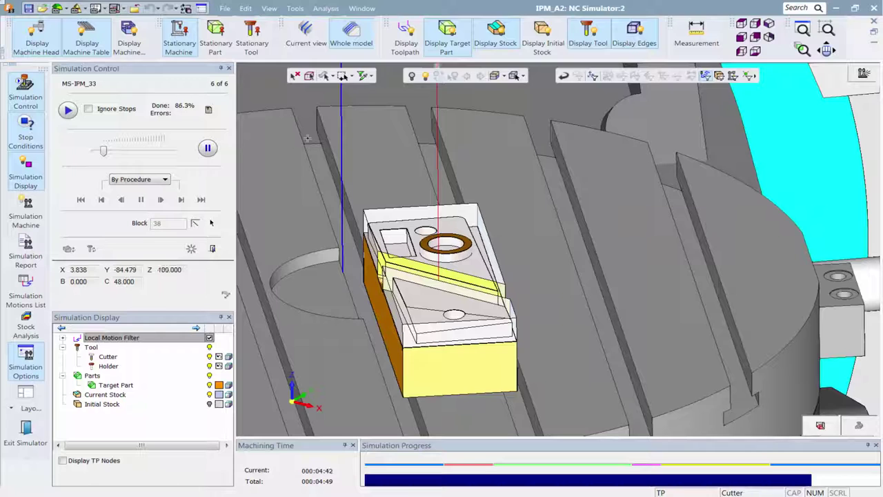
{"action": "left_click", "coordinate": [88, 109]}
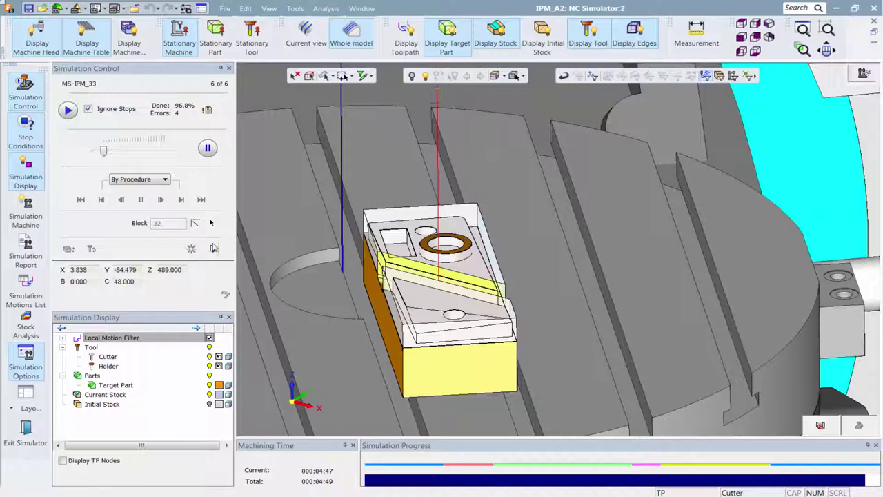
{"action": "left_click", "coordinate": [214, 249]}
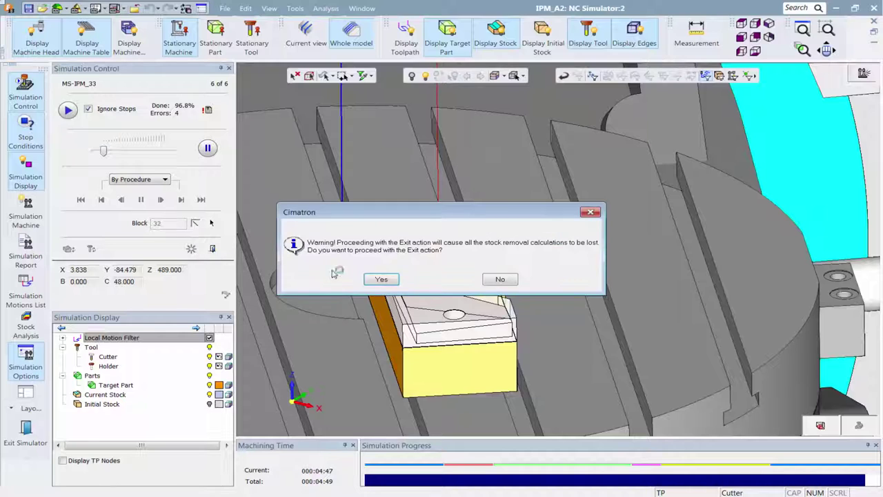
Step: Confirm leaving the simulator, then preview and hide the MS-IPM-Boss_49 and MS-IPM-Two-Holes_51 probe paths
{"action": "left_click", "coordinate": [379, 280]}
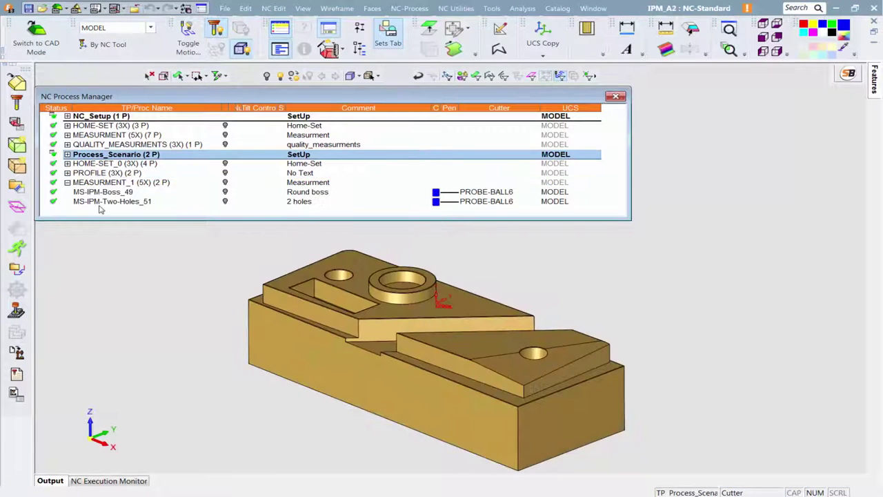
{"action": "left_click", "coordinate": [225, 194]}
{"action": "left_click", "coordinate": [225, 192]}
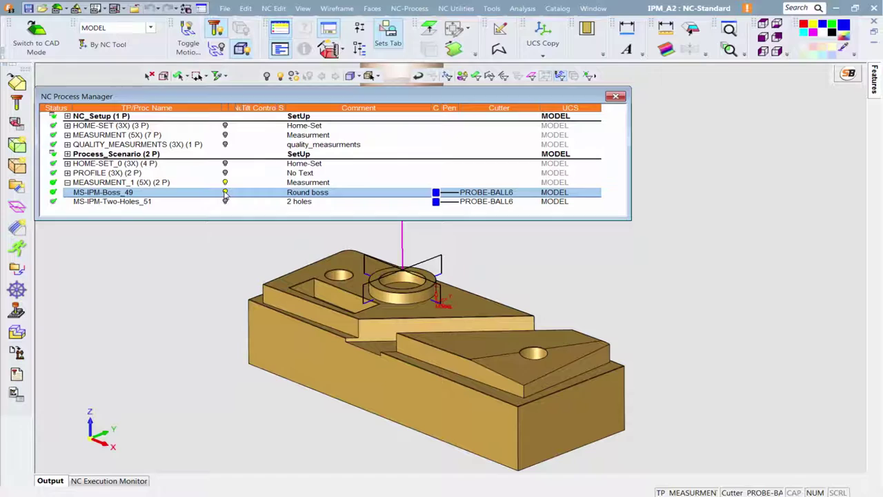
{"action": "left_click", "coordinate": [225, 193]}
{"action": "left_click", "coordinate": [225, 201]}
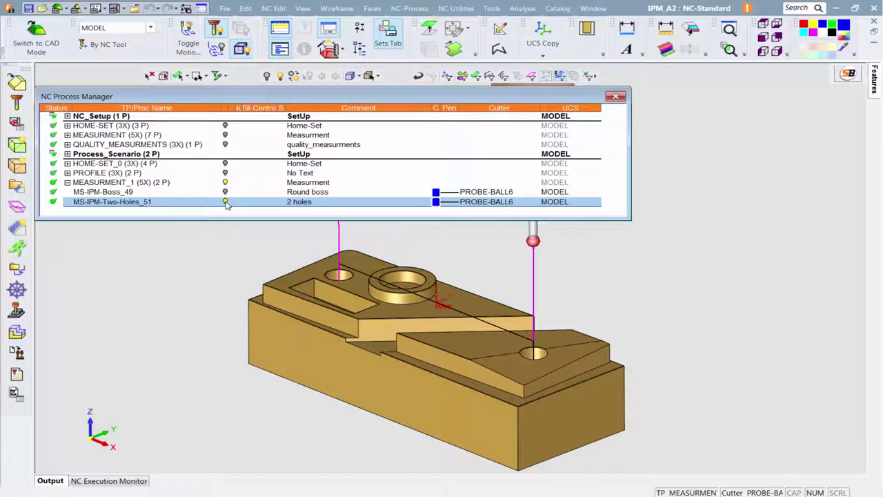
{"action": "left_click", "coordinate": [225, 201]}
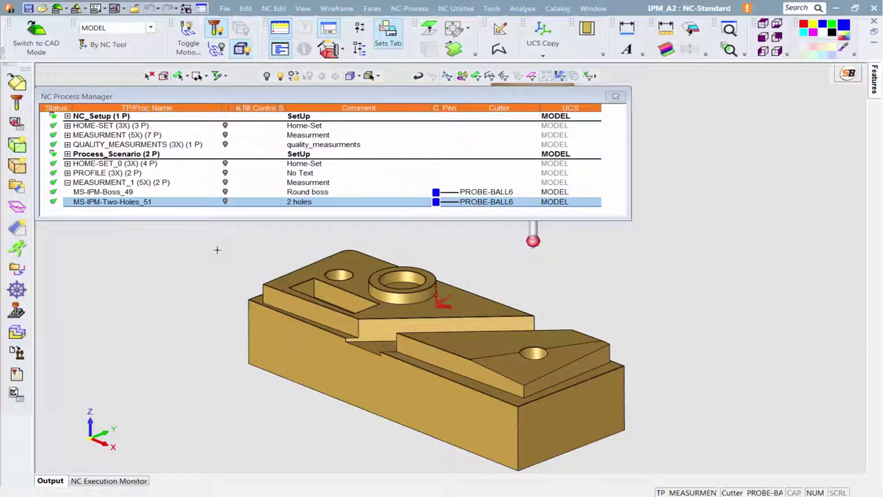